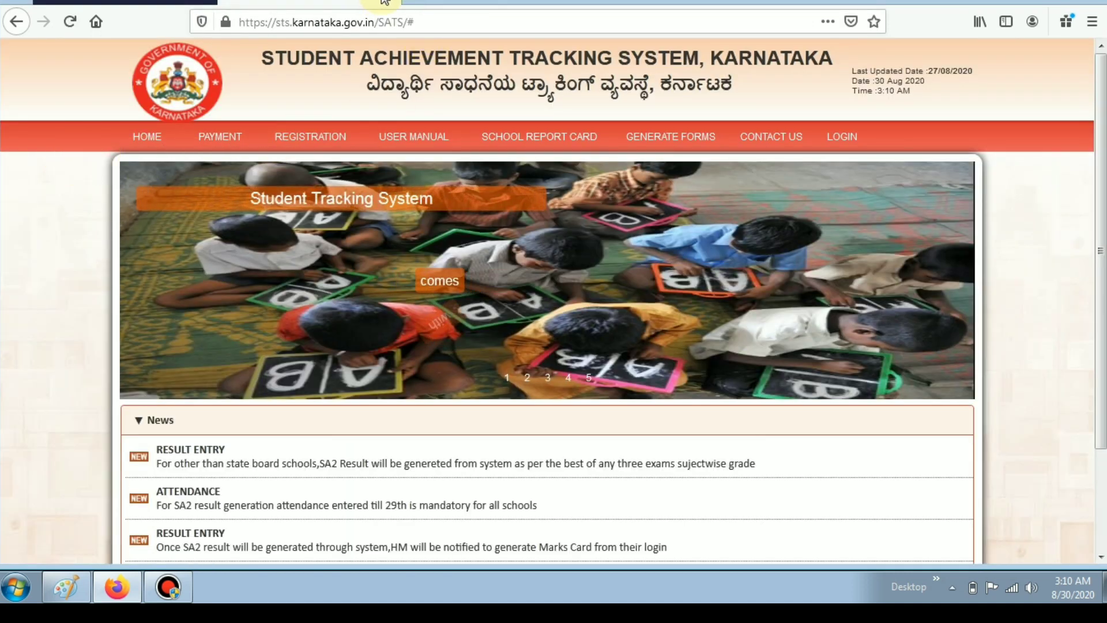
Scroll down the Student Achievement Tracking System, Karnataka homepage at sts.karnataka.gov.in/SATS
{"action": "scroll", "coordinate": [458, 242], "scroll_direction": "down", "scroll_amount": 3}
Go to the portal home, continue past the insecure-connection warning, and open the EEDS employee login
{"action": "scroll", "coordinate": [277, 160], "scroll_direction": "up", "scroll_amount": 3}
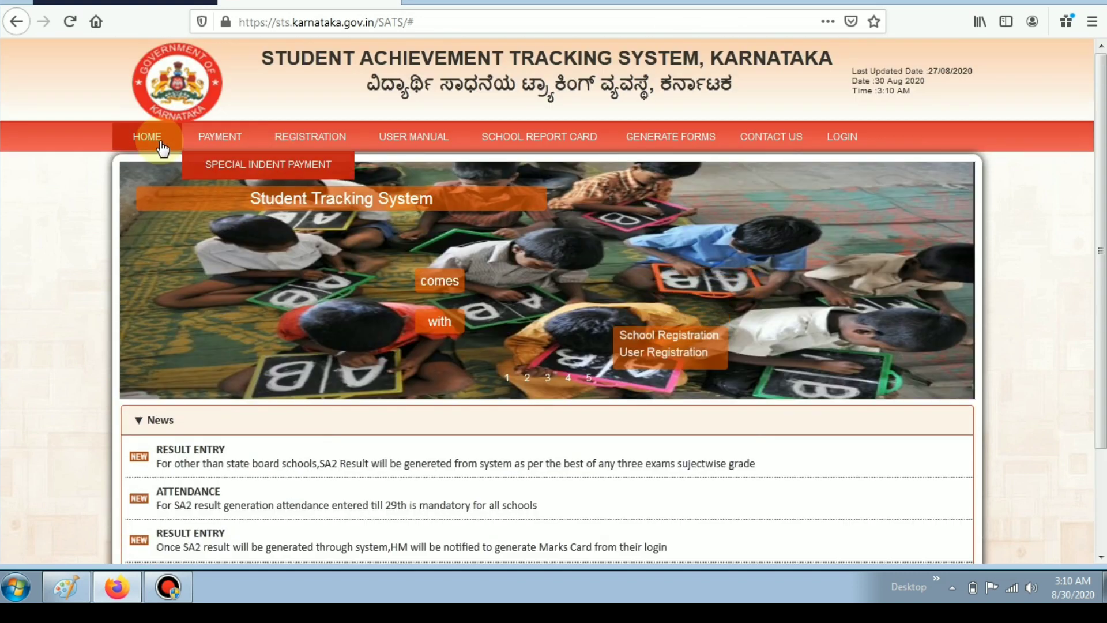
{"action": "left_click", "coordinate": [158, 140]}
{"action": "left_click", "coordinate": [704, 128]}
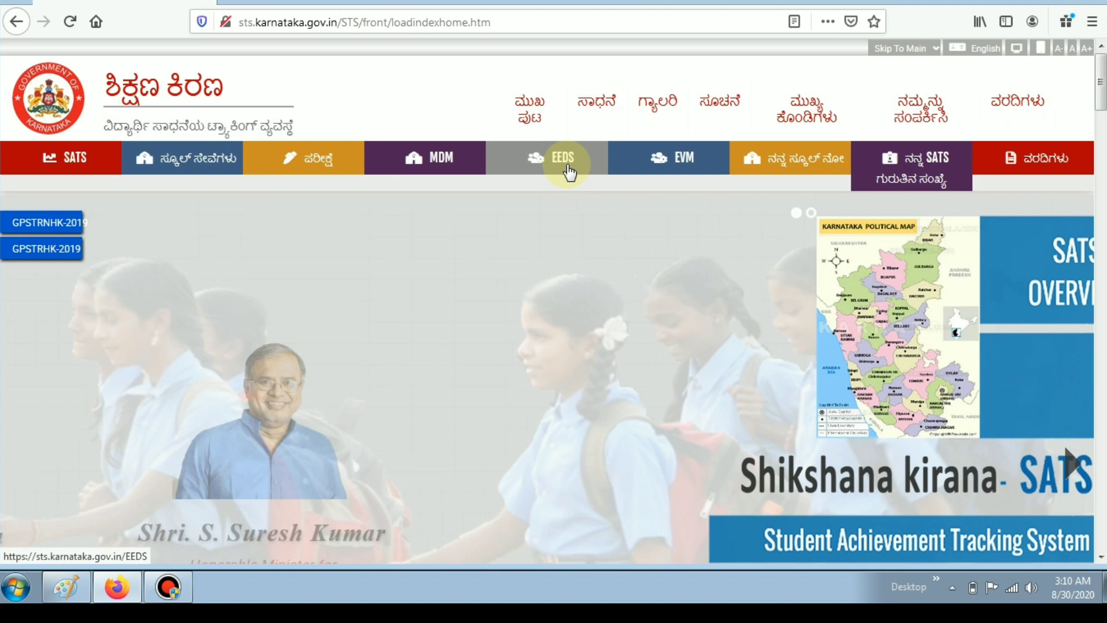
{"action": "left_click", "coordinate": [569, 171]}
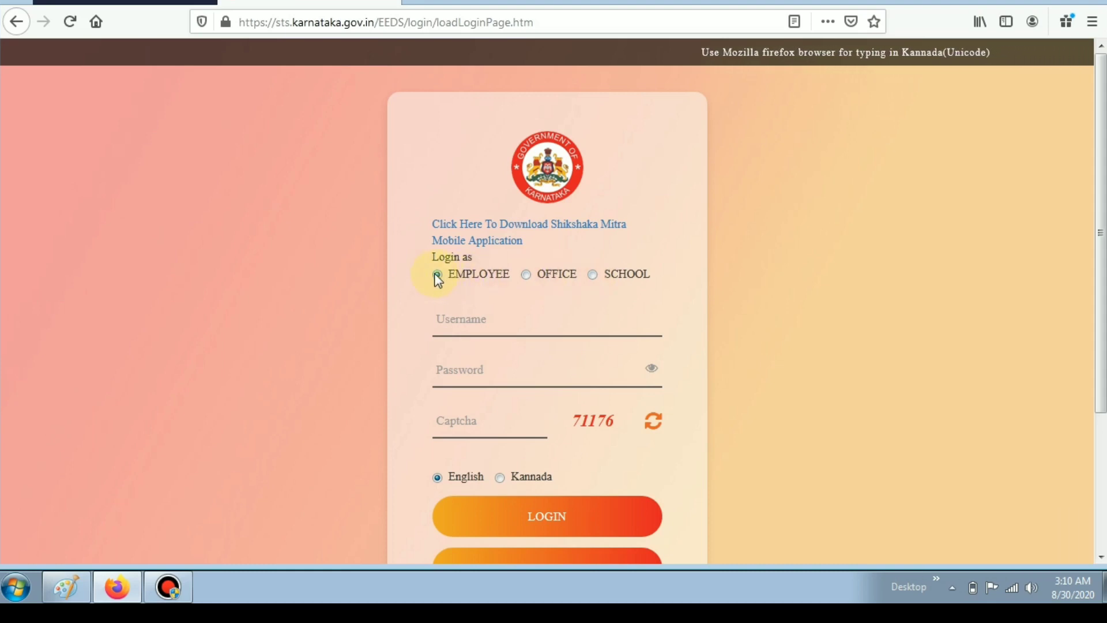
Try the Username, Password and Captcha fields of the EEDS login form, then scroll down
{"action": "left_click", "coordinate": [458, 329]}
{"action": "left_click", "coordinate": [460, 371]}
{"action": "left_click", "coordinate": [452, 421]}
{"action": "scroll", "coordinate": [494, 381], "scroll_direction": "down", "scroll_amount": 1}
{"action": "scroll", "coordinate": [494, 376], "scroll_direction": "down", "scroll_amount": 5}
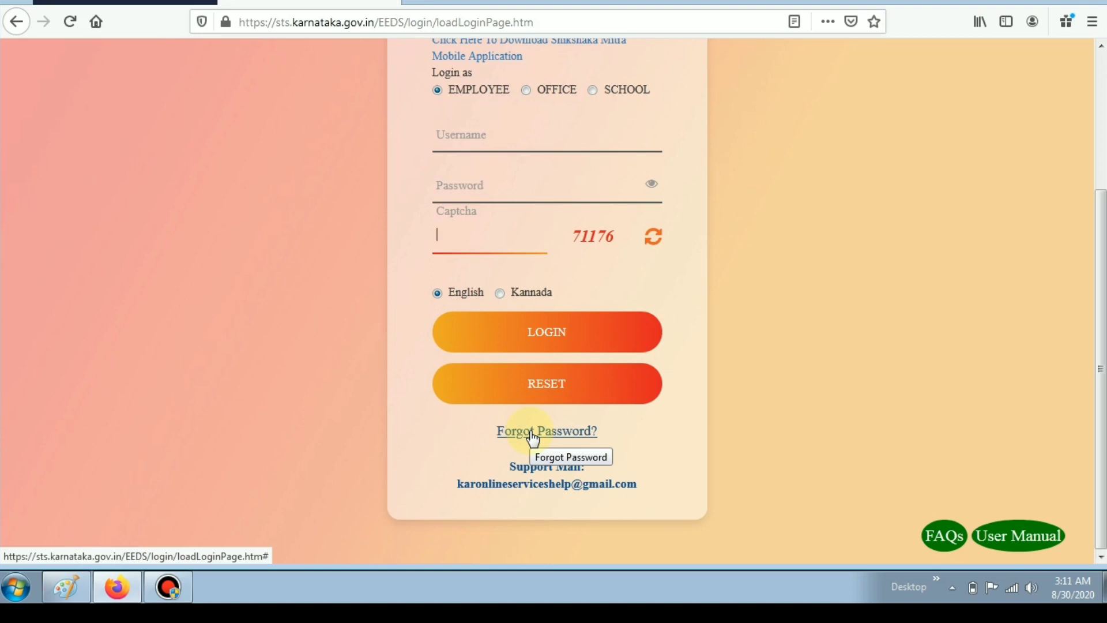
Use Forgot Password? to submit the employee's username, correcting a typo, to request an OTP
{"action": "left_click", "coordinate": [532, 433]}
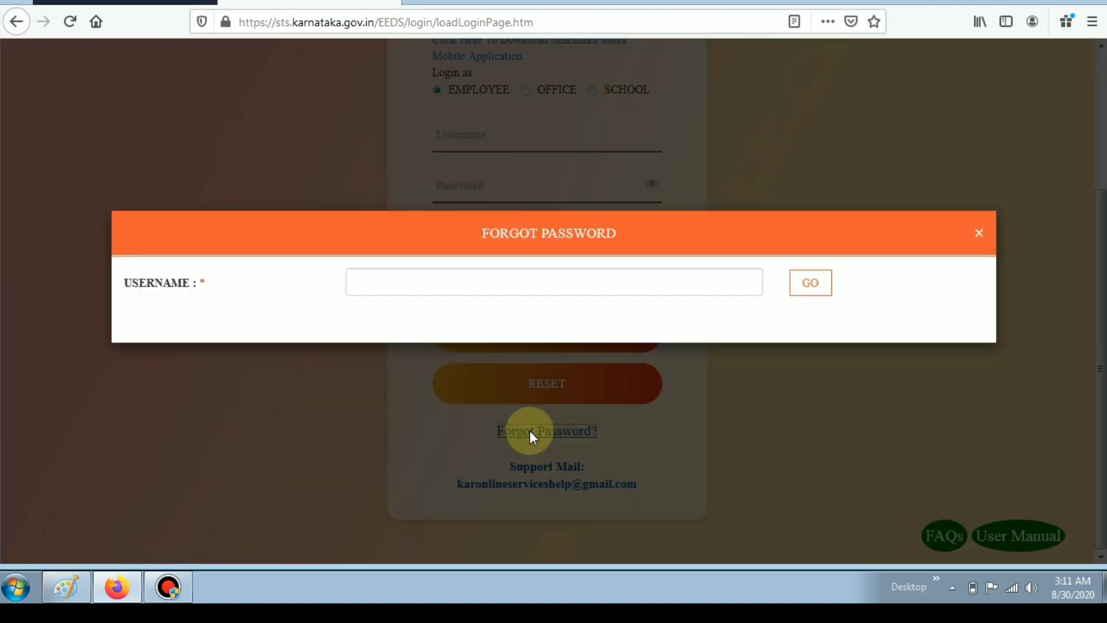
{"action": "left_click", "coordinate": [485, 282]}
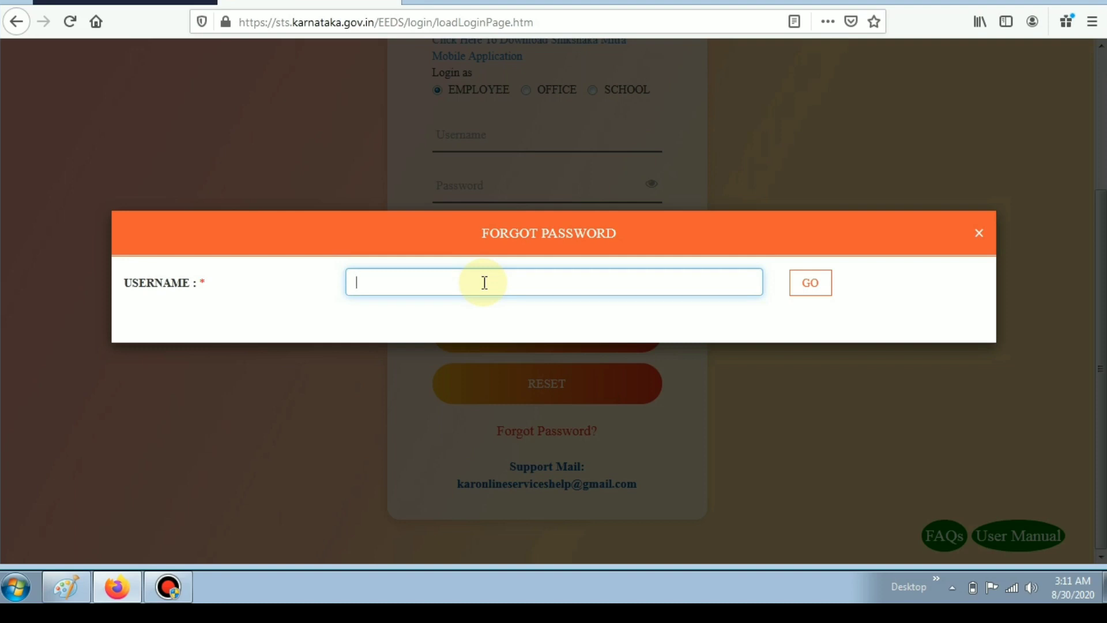
{"action": "left_click", "coordinate": [805, 292]}
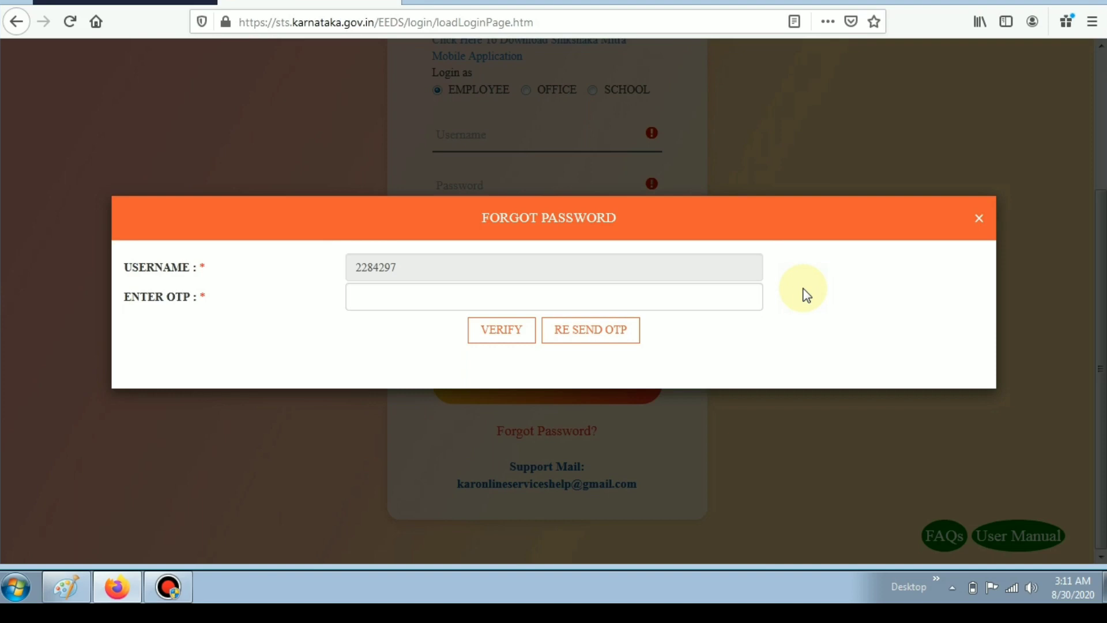
Enter the OTP received on the phone, verify it, and dismiss the verified message
{"action": "left_click", "coordinate": [406, 301]}
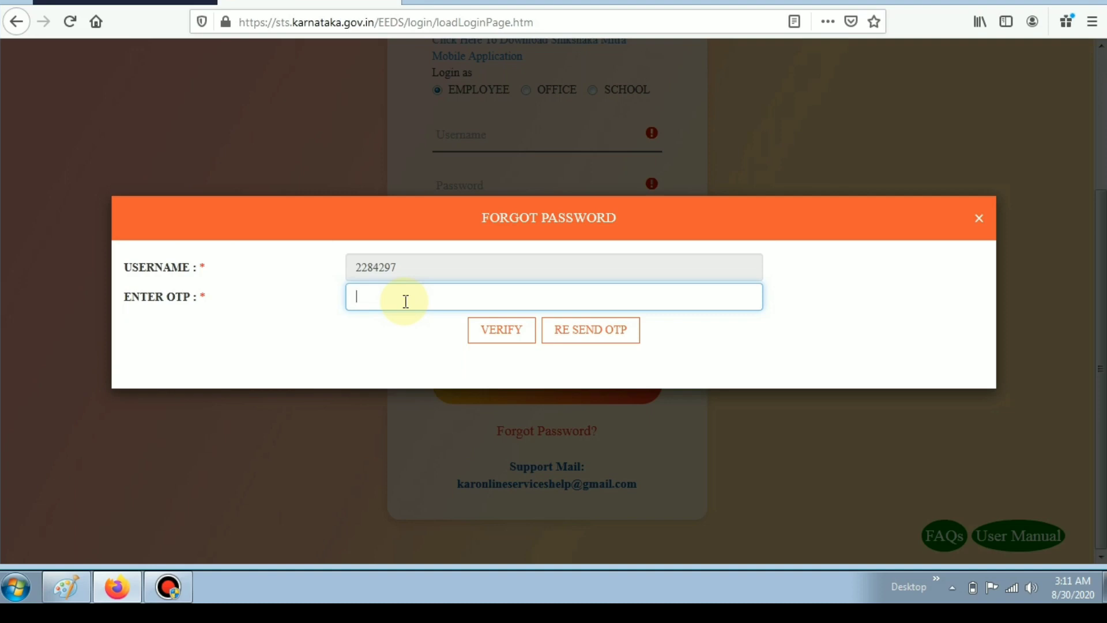
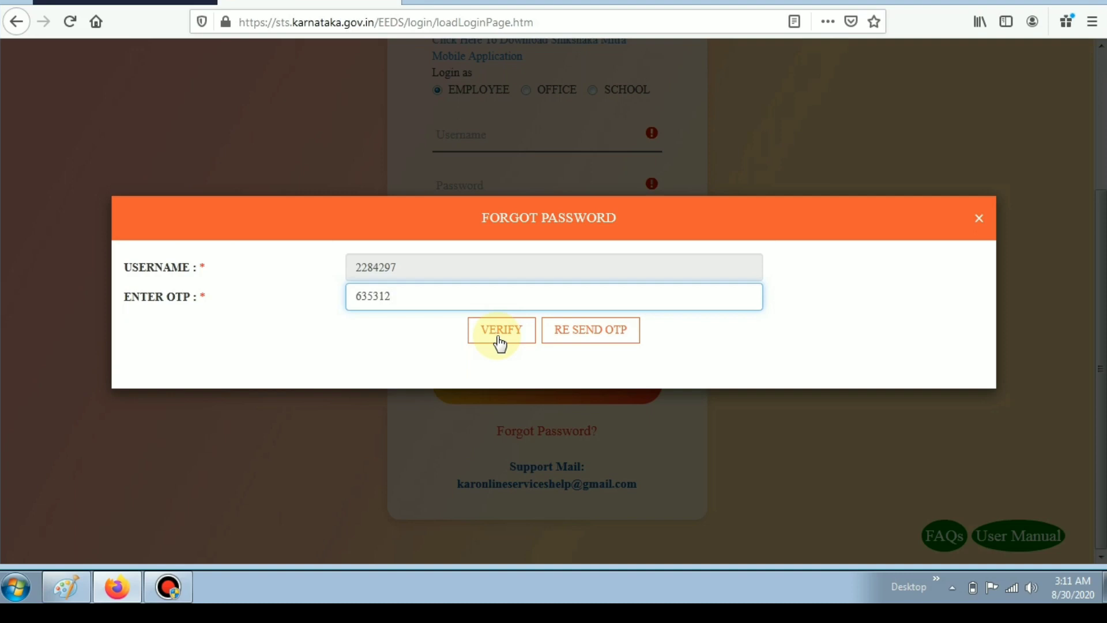
{"action": "left_click", "coordinate": [501, 344]}
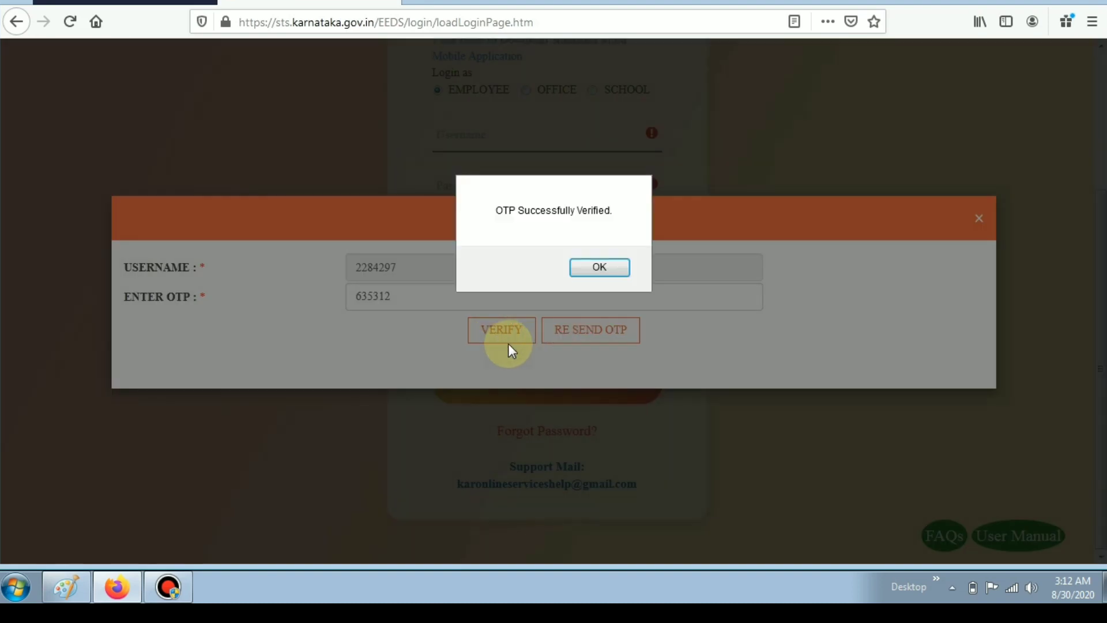
{"action": "left_click", "coordinate": [599, 269]}
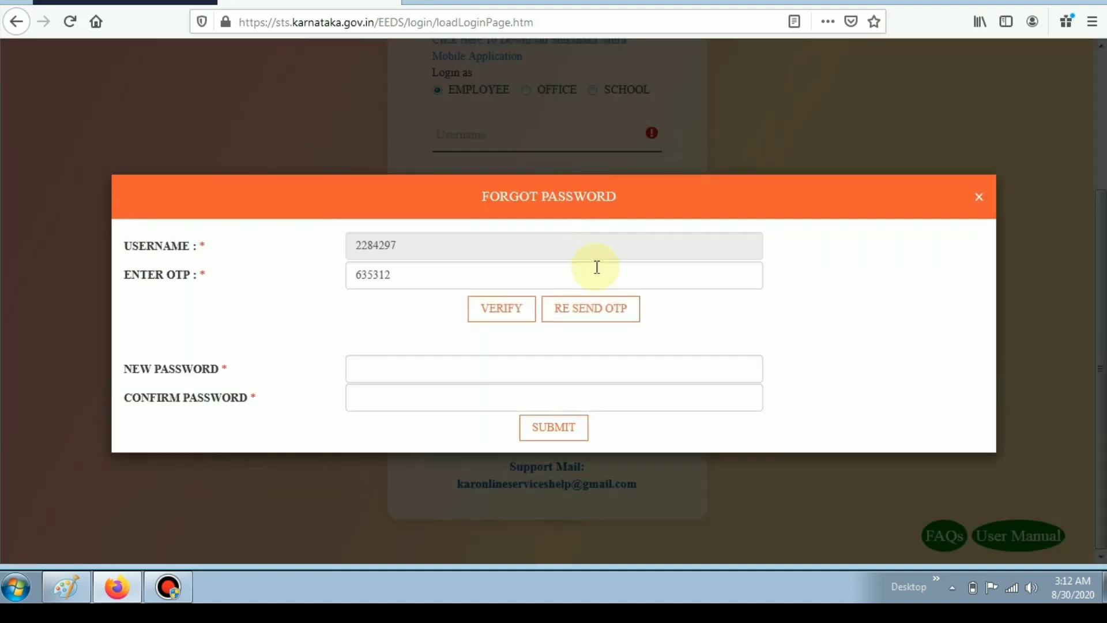
Fill in the new password and its confirmation, then submit the password change
{"action": "left_click", "coordinate": [429, 377]}
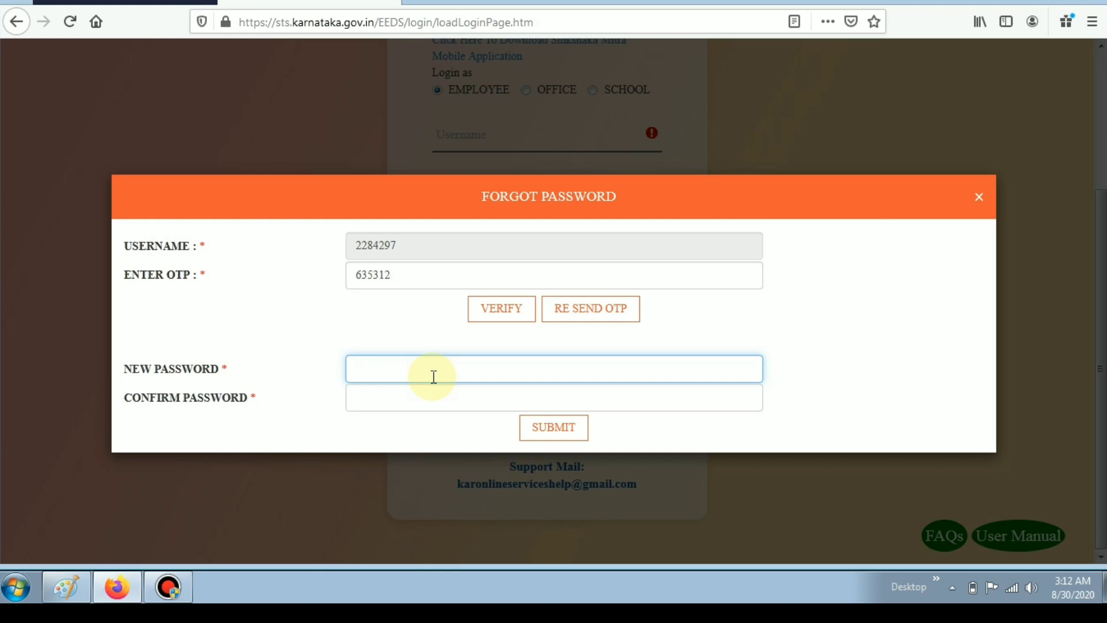
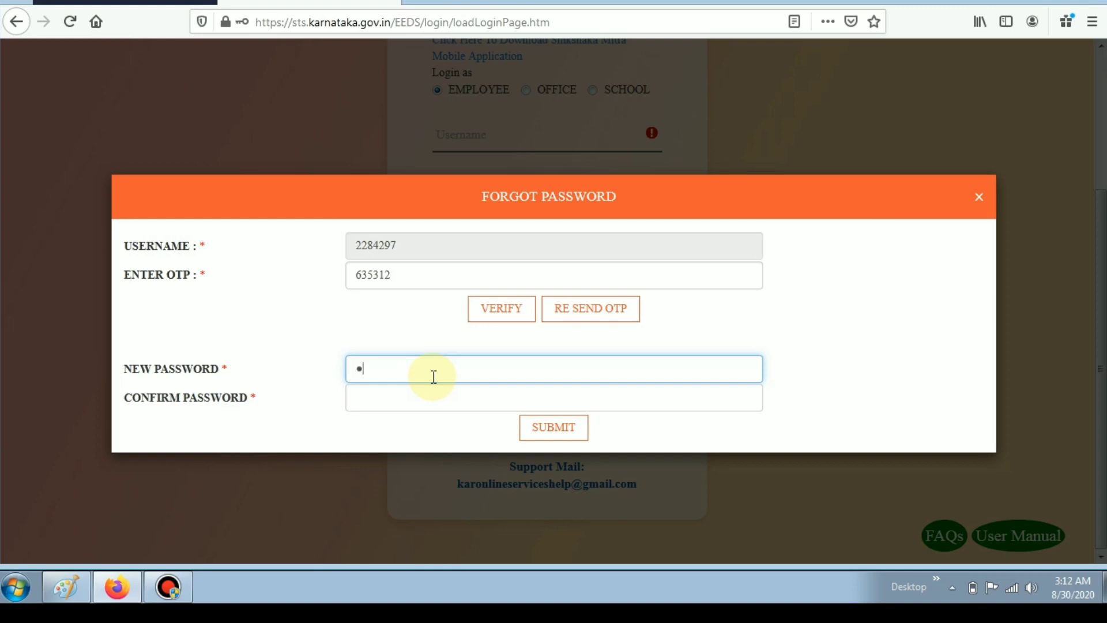
{"action": "left_click", "coordinate": [449, 408]}
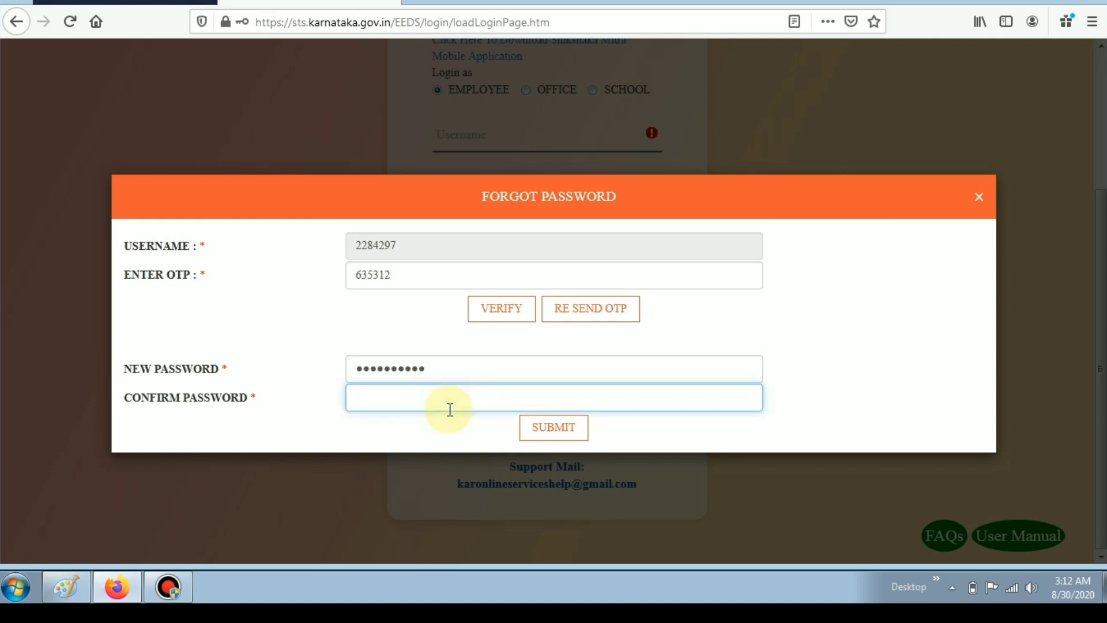
{"action": "type", "text": "aaaaaaaaaaa"}
{"action": "left_click", "coordinate": [550, 432]}
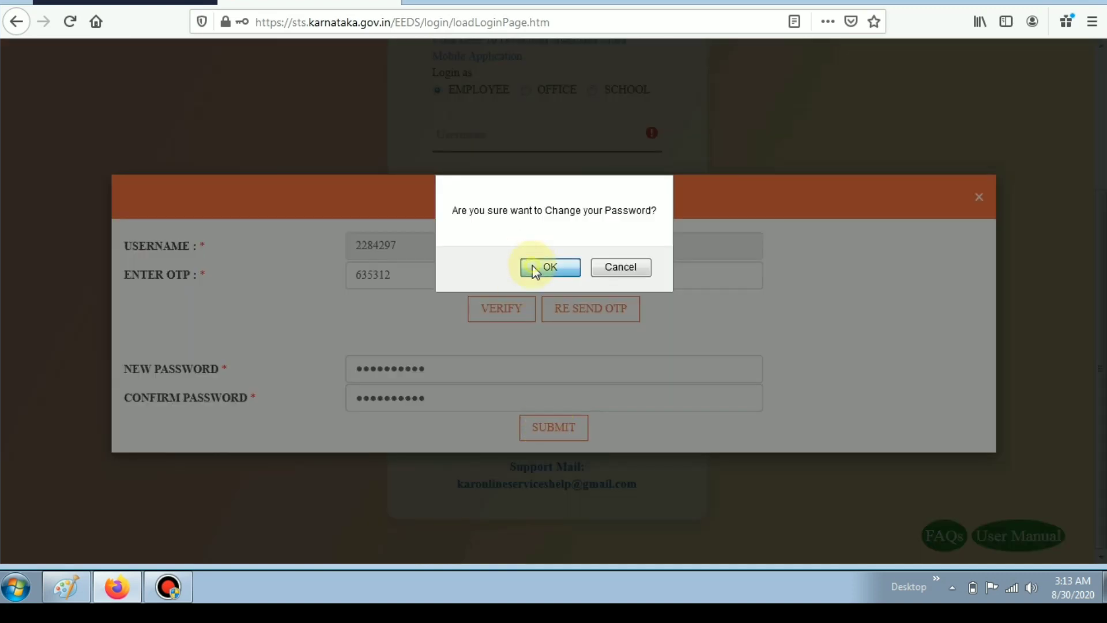
Confirm the password change and save the new login in Firefox
{"action": "left_click", "coordinate": [535, 269]}
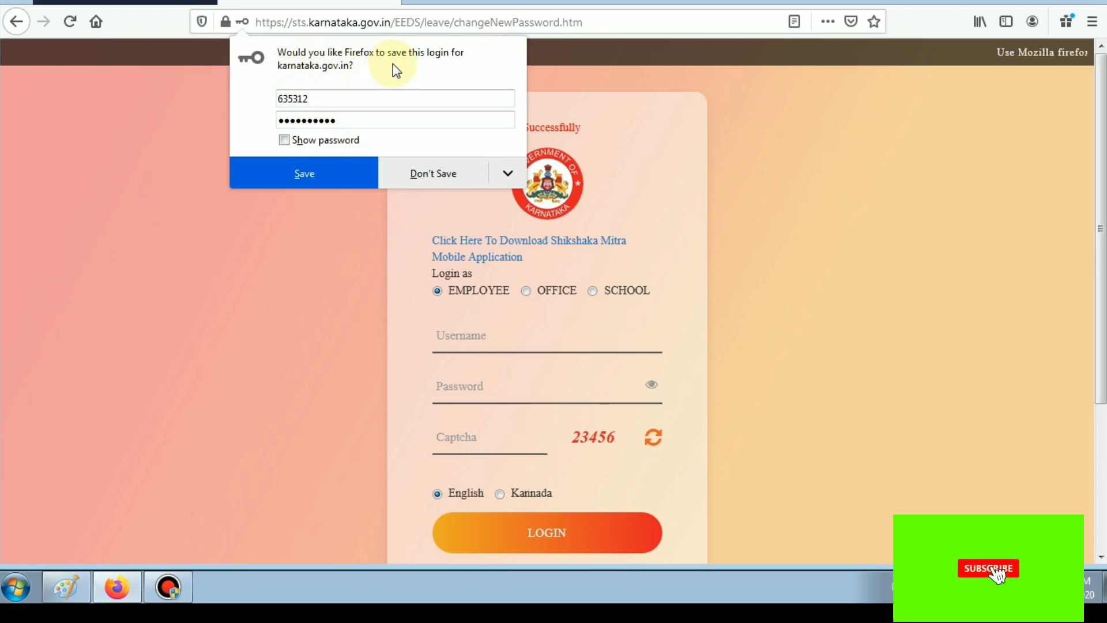
{"action": "left_click", "coordinate": [324, 182]}
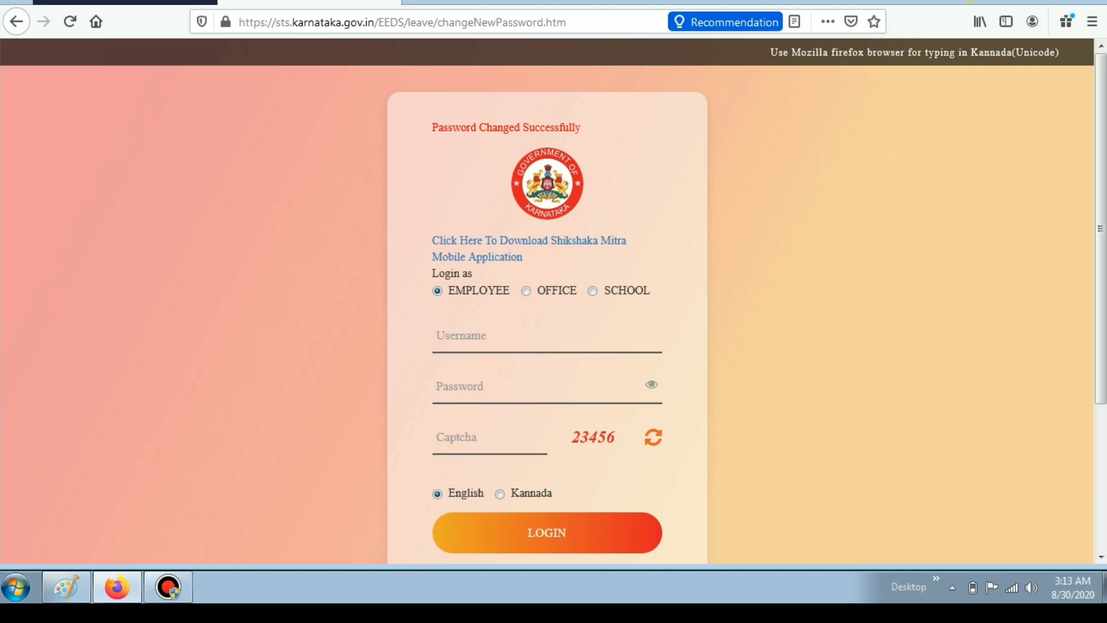
{"action": "scroll", "coordinate": [555, 427], "scroll_direction": "down", "scroll_amount": 3}
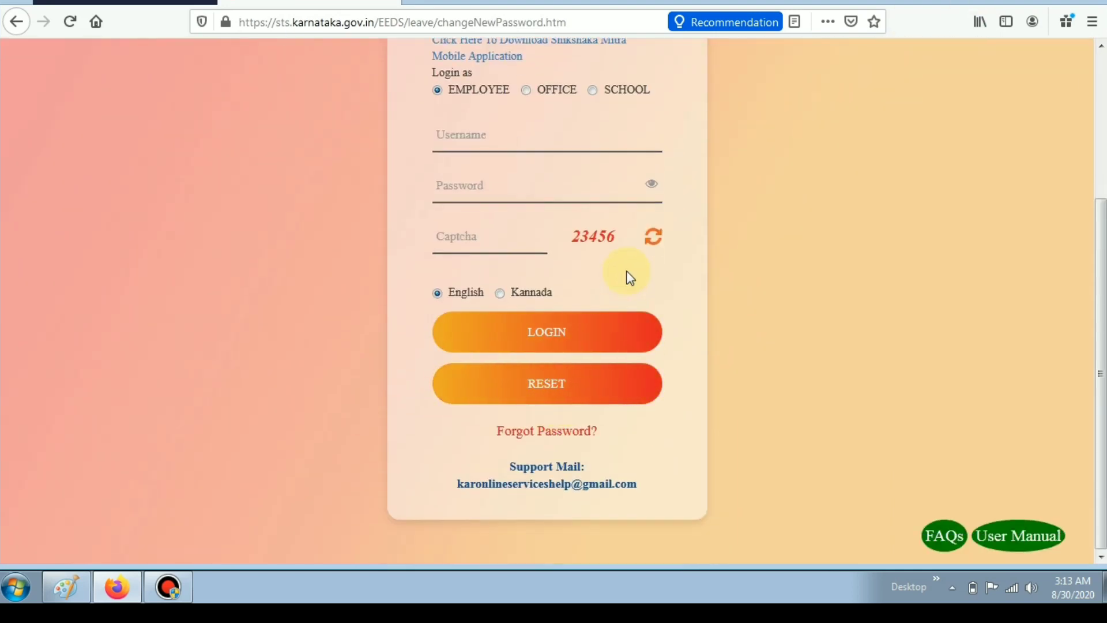
Log in with the employee ID, new password and captcha, and let Firefox remember the updated login
{"action": "left_click", "coordinate": [485, 141]}
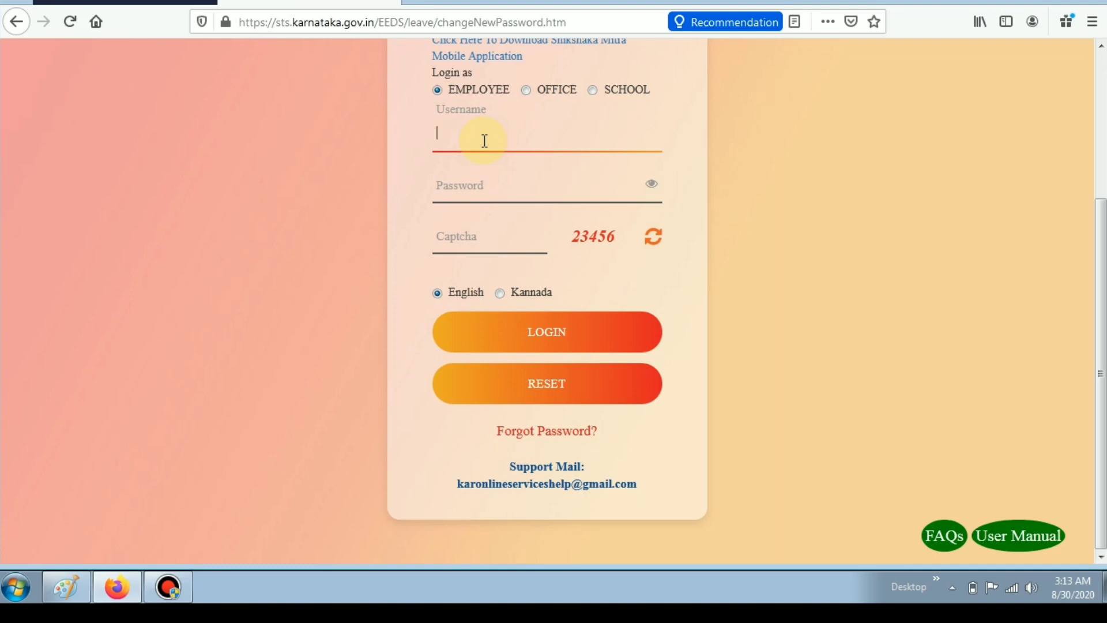
{"action": "left_click", "coordinate": [483, 176]}
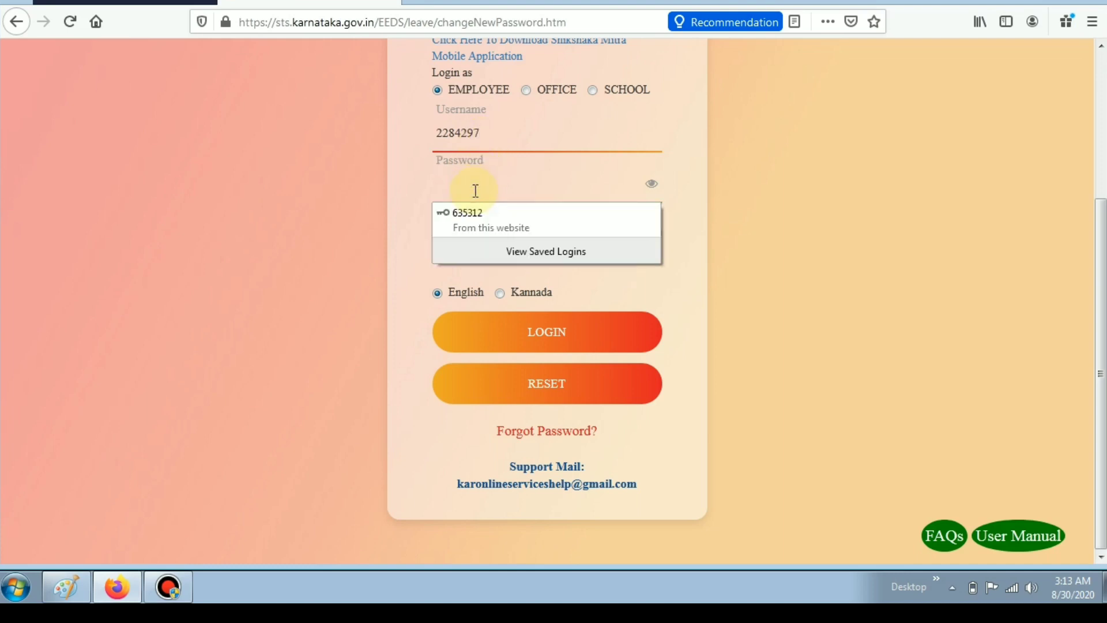
{"action": "type", "text": "aaaaaa"}
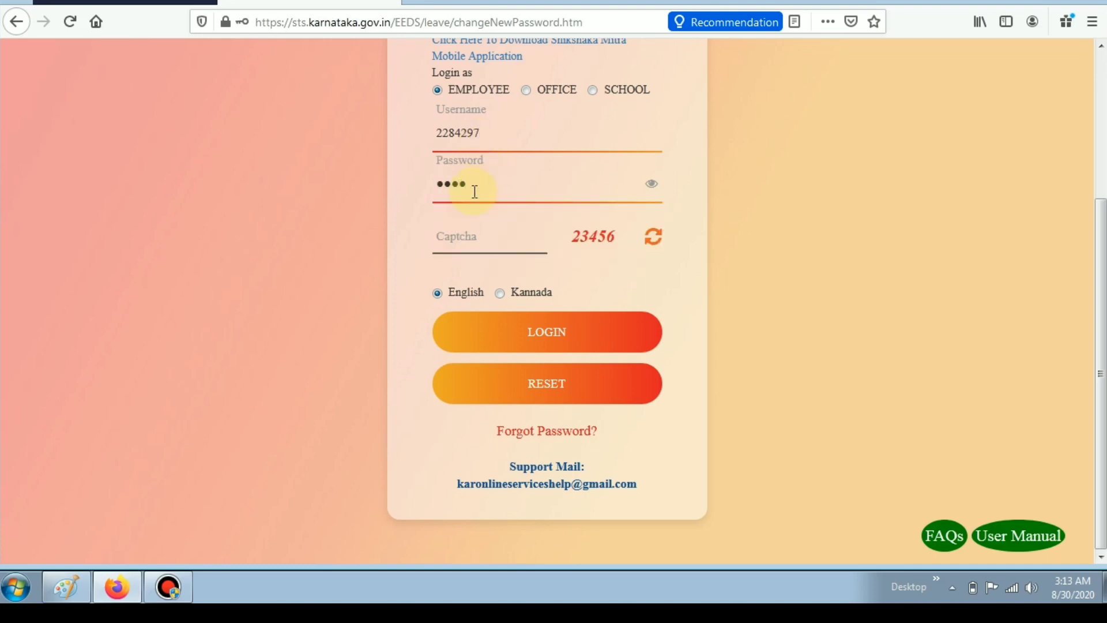
{"action": "type", "text": "aaaaa"}
{"action": "left_click", "coordinate": [475, 237]}
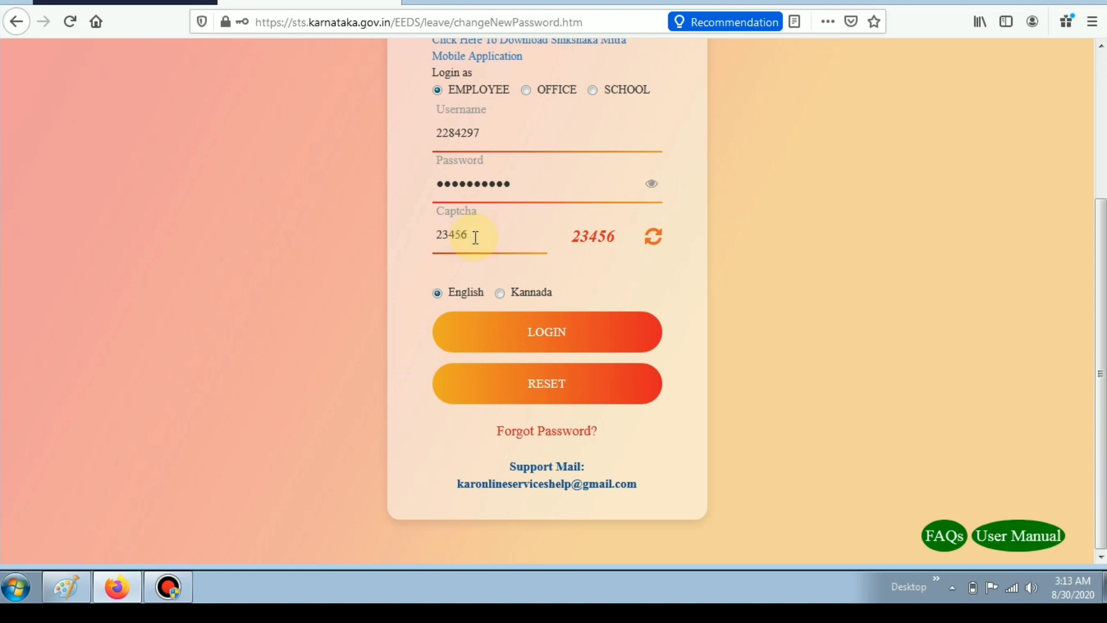
{"action": "left_click", "coordinate": [559, 340]}
{"action": "left_click", "coordinate": [343, 184]}
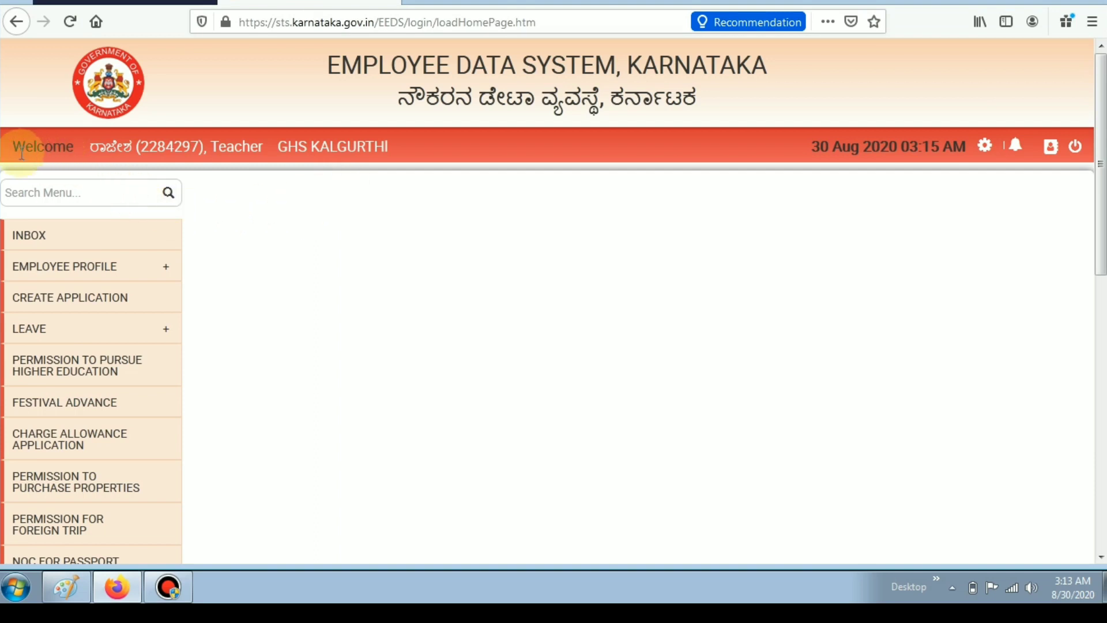
{"action": "left_click_drag", "start_coordinate": [15, 146], "coordinate": [848, 143]}
{"action": "left_click", "coordinate": [952, 158]}
{"action": "triple_click", "coordinate": [954, 156]}
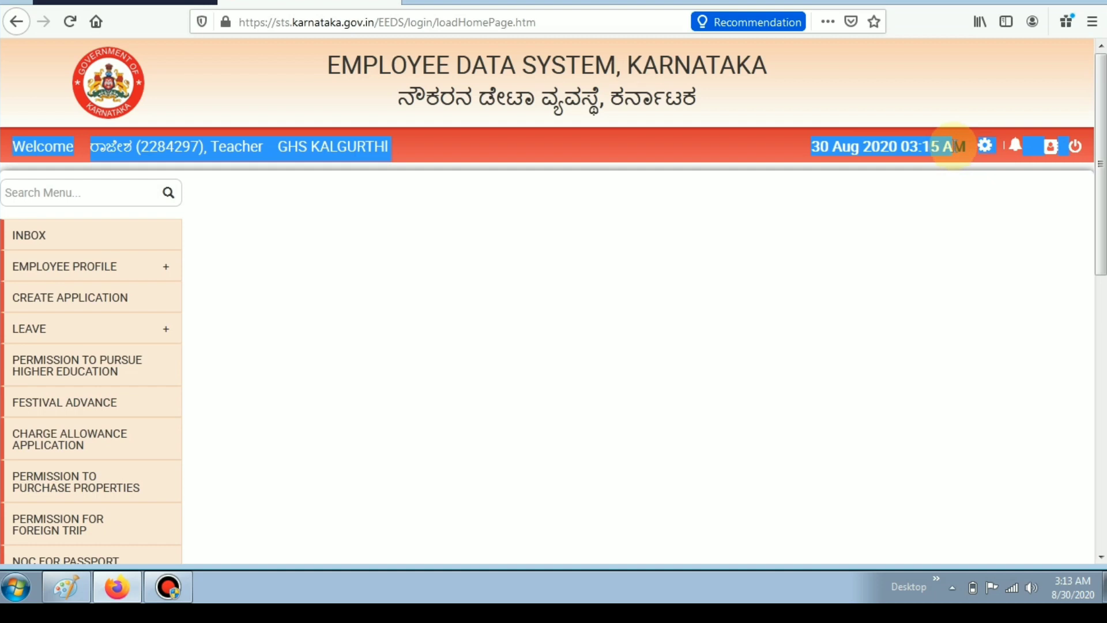
{"action": "left_click_drag", "start_coordinate": [970, 143], "coordinate": [1013, 201]}
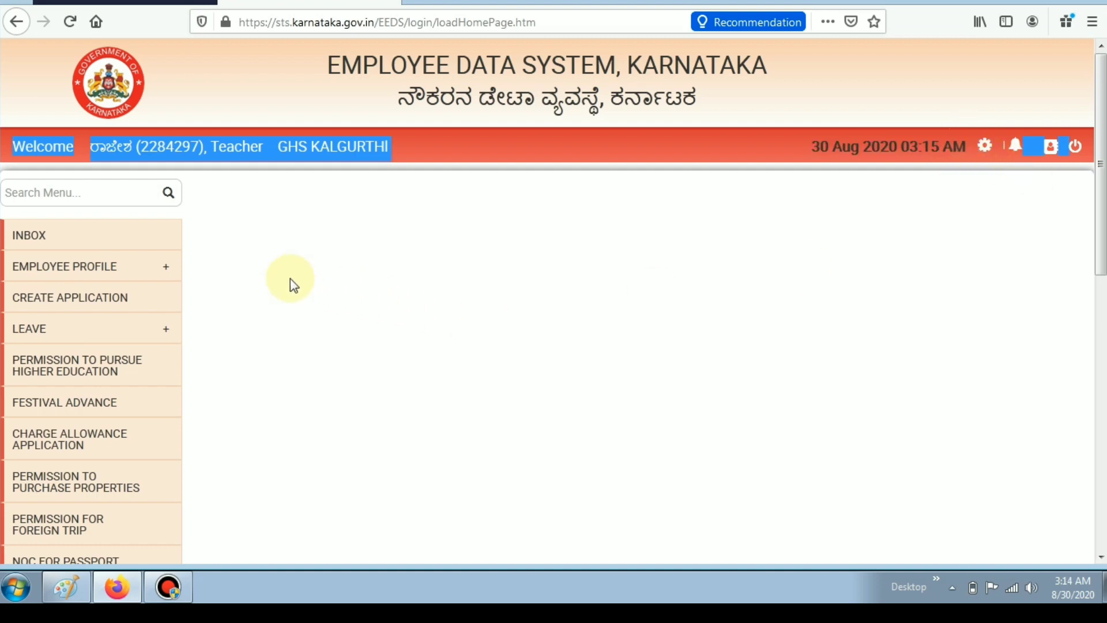
{"action": "scroll", "coordinate": [289, 281], "scroll_direction": "down", "scroll_amount": 3}
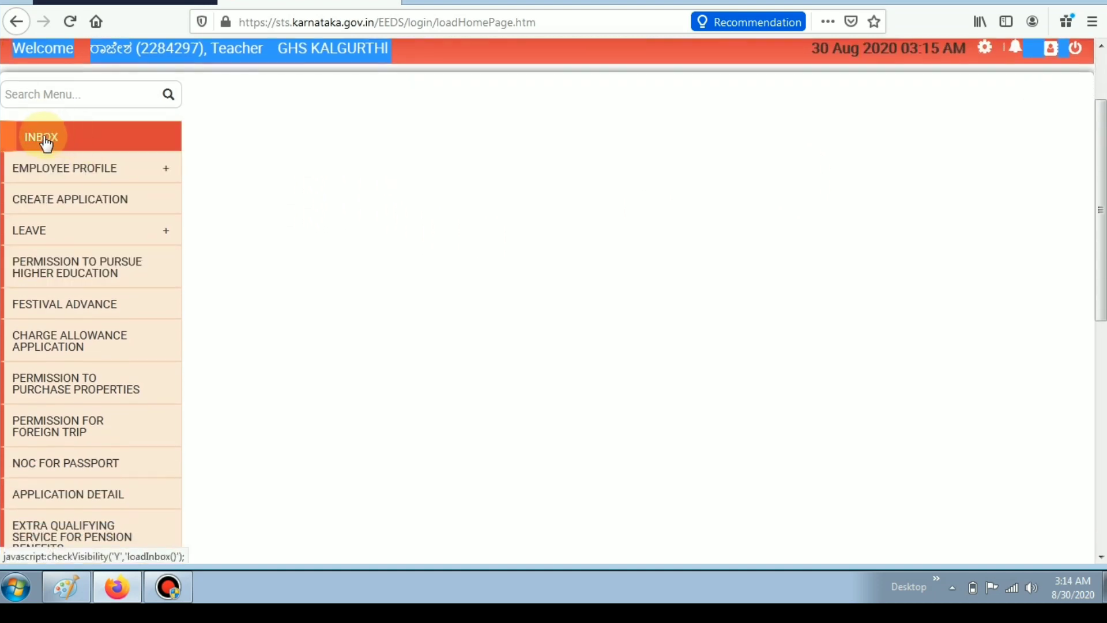
{"action": "left_click", "coordinate": [74, 168]}
{"action": "left_click", "coordinate": [87, 202]}
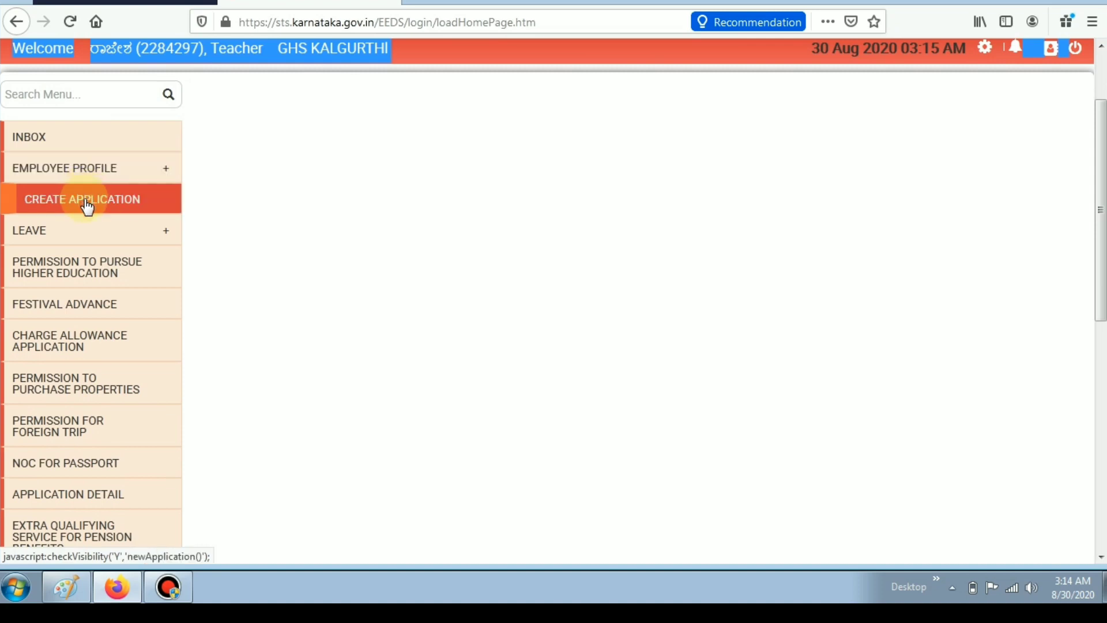
{"action": "left_click", "coordinate": [78, 224]}
{"action": "left_click", "coordinate": [82, 267]}
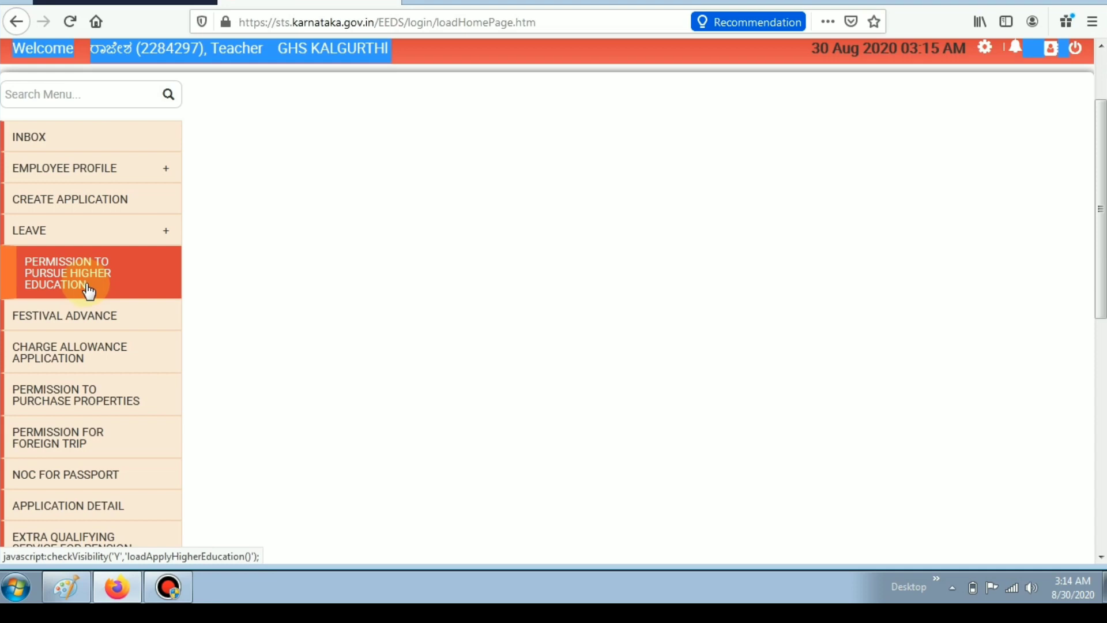
{"action": "left_click", "coordinate": [88, 315]}
{"action": "left_click", "coordinate": [88, 339]}
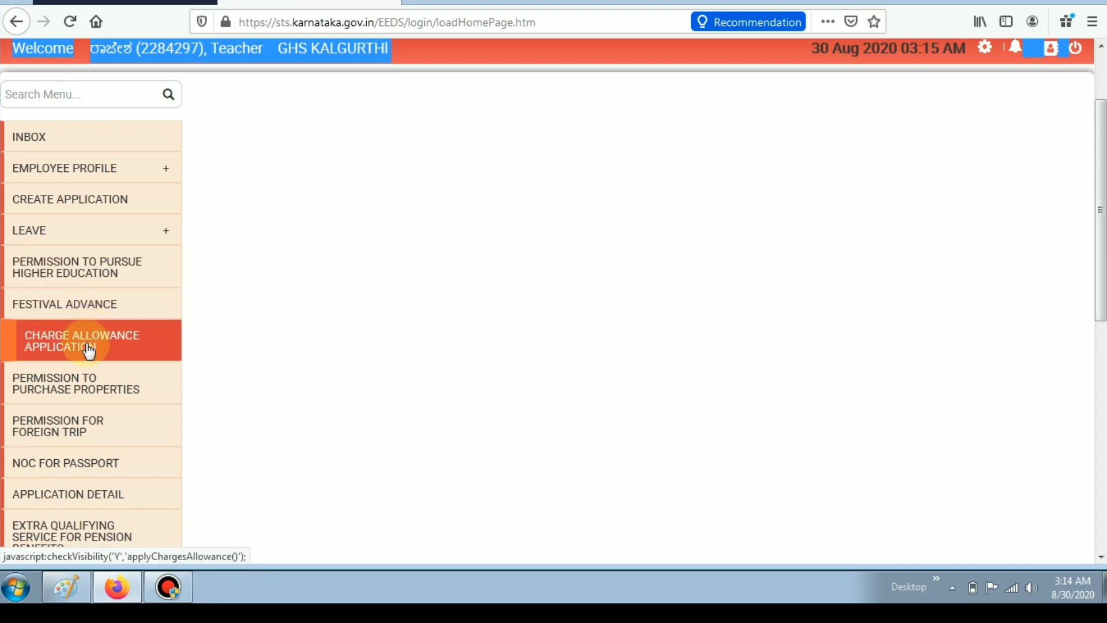
{"action": "scroll", "coordinate": [121, 392], "scroll_direction": "down", "scroll_amount": 7}
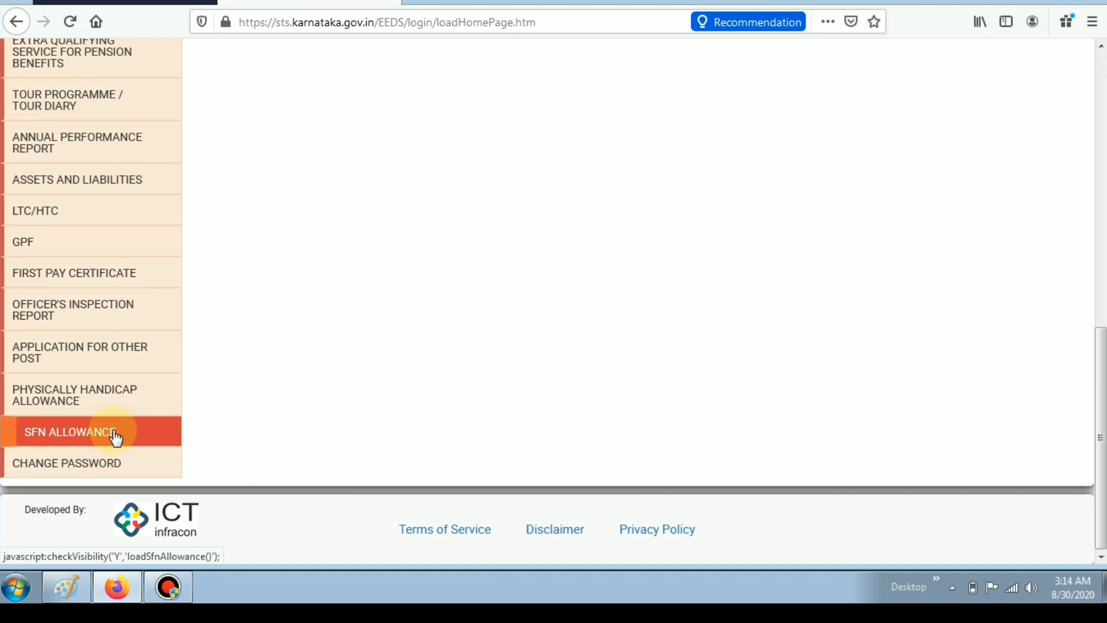
{"action": "scroll", "coordinate": [118, 437], "scroll_direction": "up", "scroll_amount": 5}
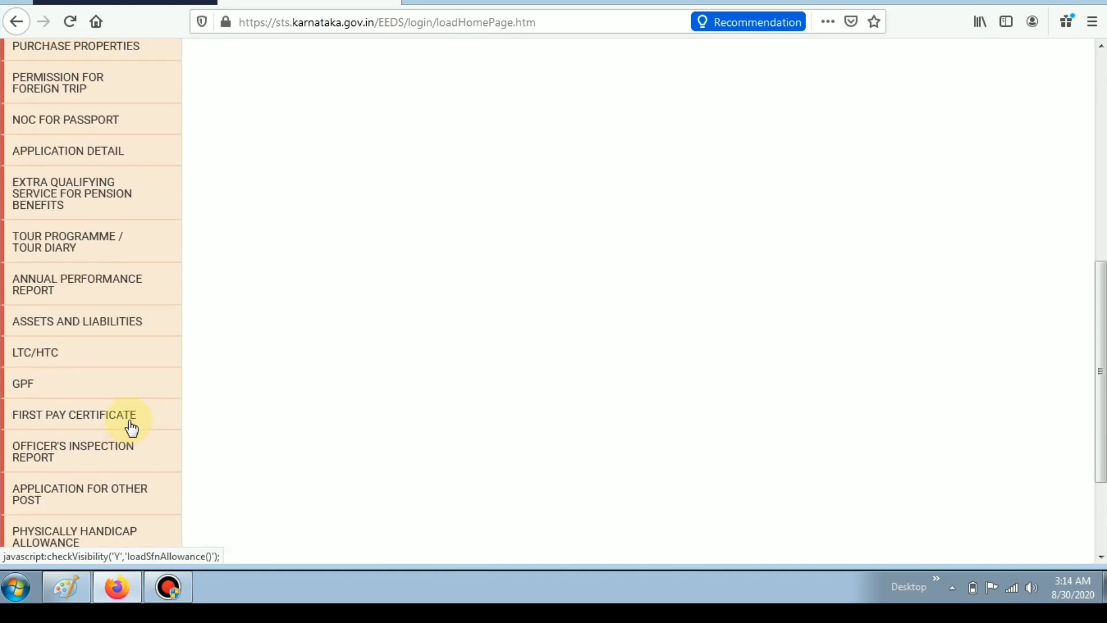
{"action": "scroll", "coordinate": [132, 427], "scroll_direction": "up", "scroll_amount": 5}
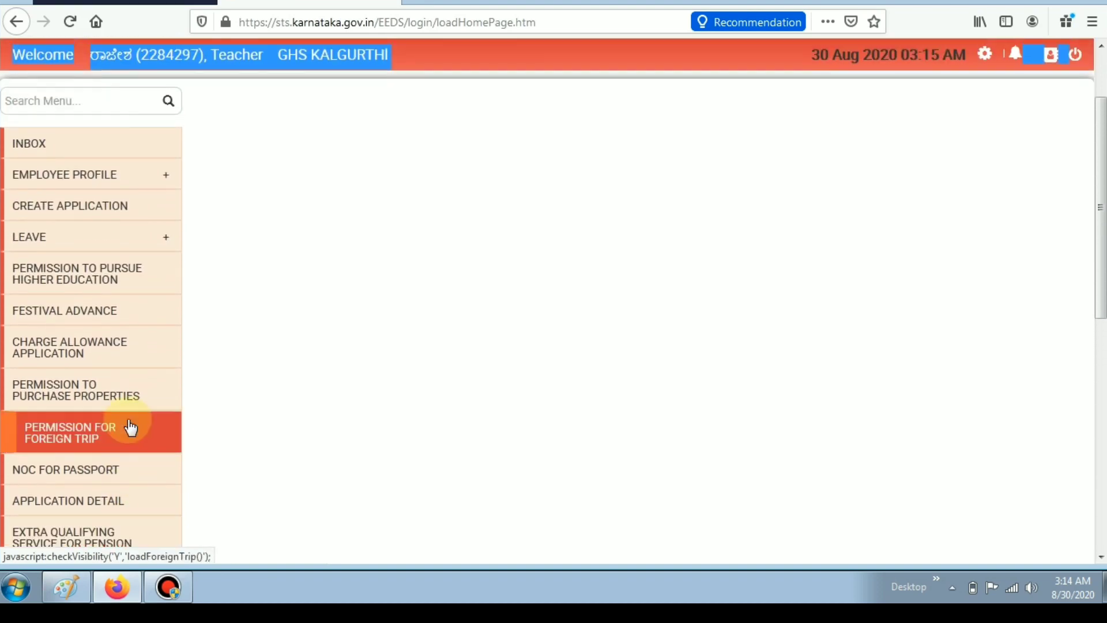